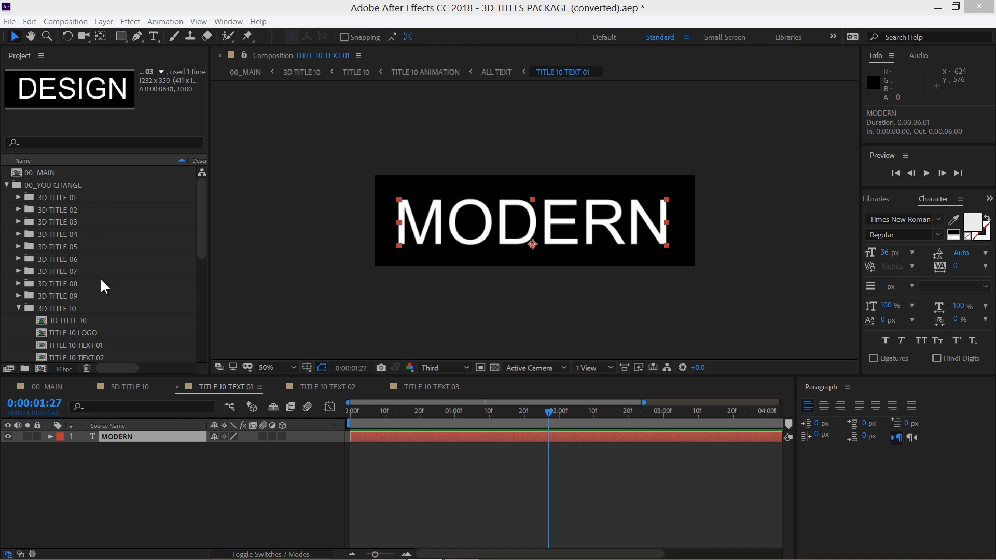
pyautogui.click(76, 320)
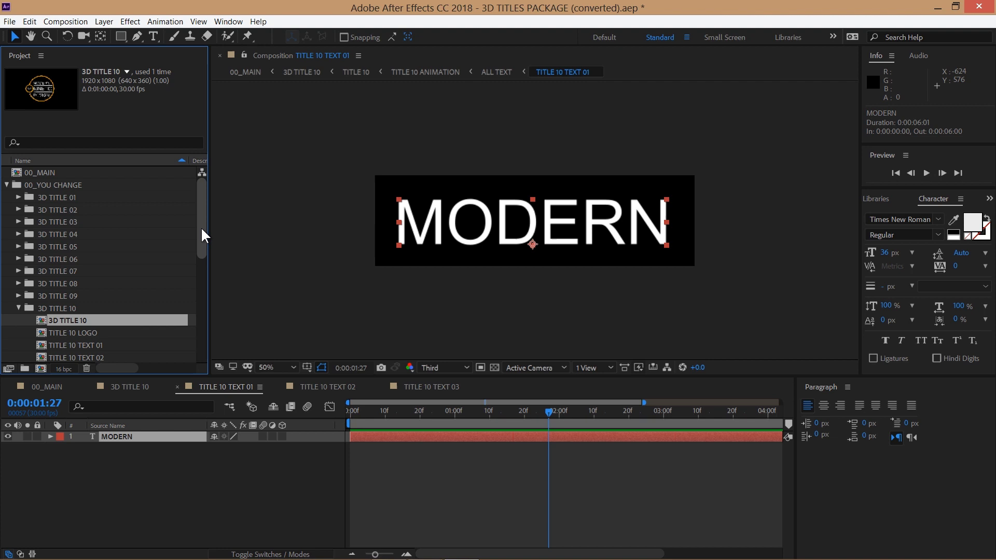
pyautogui.moveTo(201, 226); pyautogui.dragTo(201, 247)
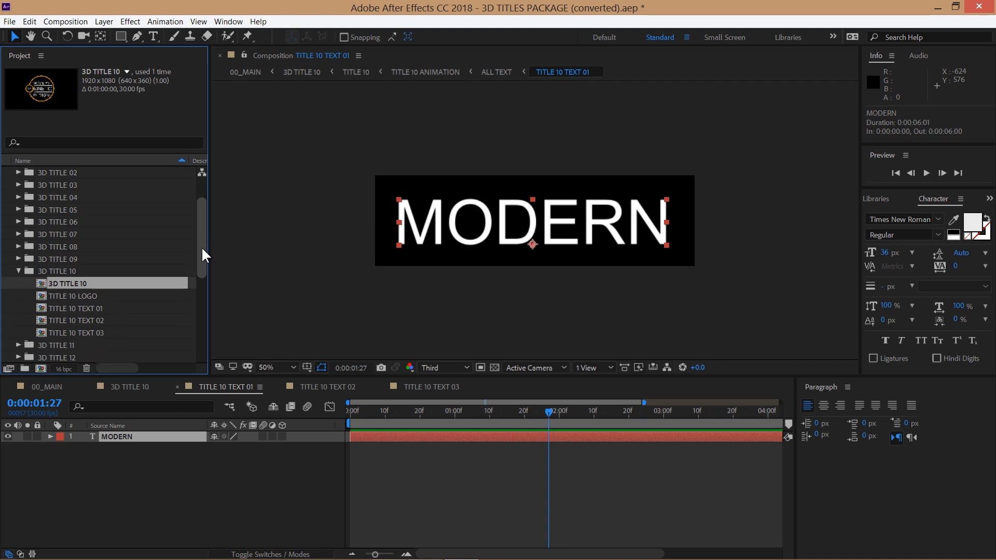
pyautogui.click(136, 392)
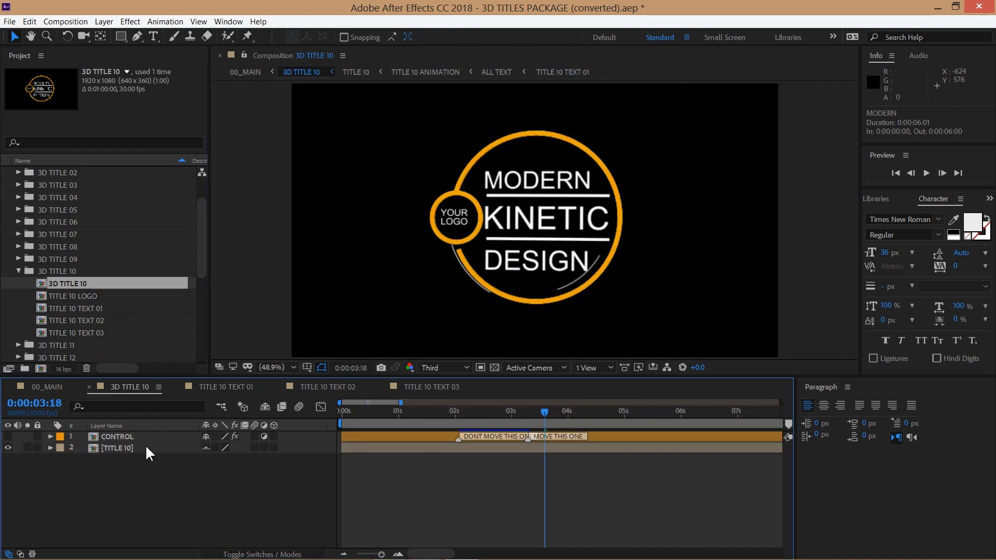
# Step: Replace MODERN with 'your' in the first title text composition and set it to All Caps
pyautogui.click(214, 386)
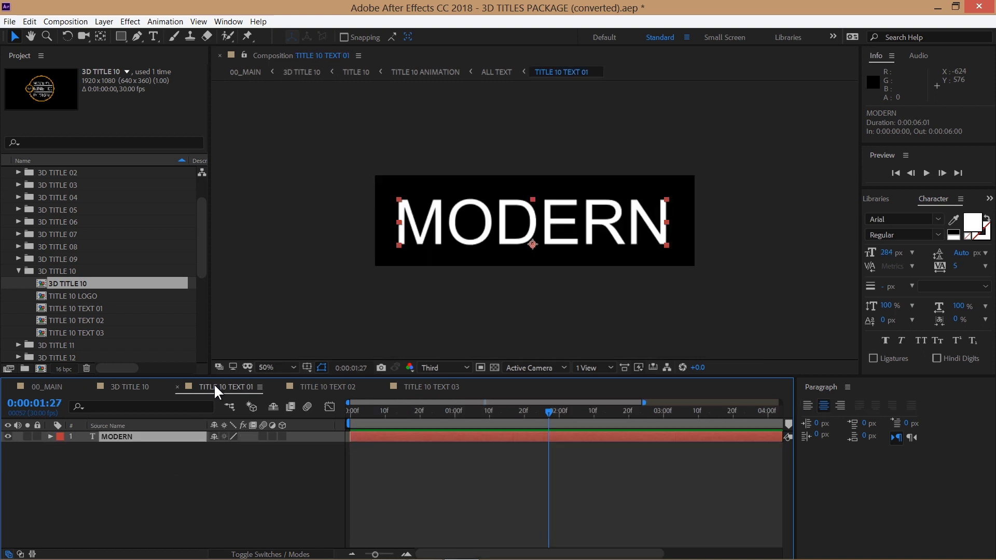
pyautogui.doubleClick(174, 437)
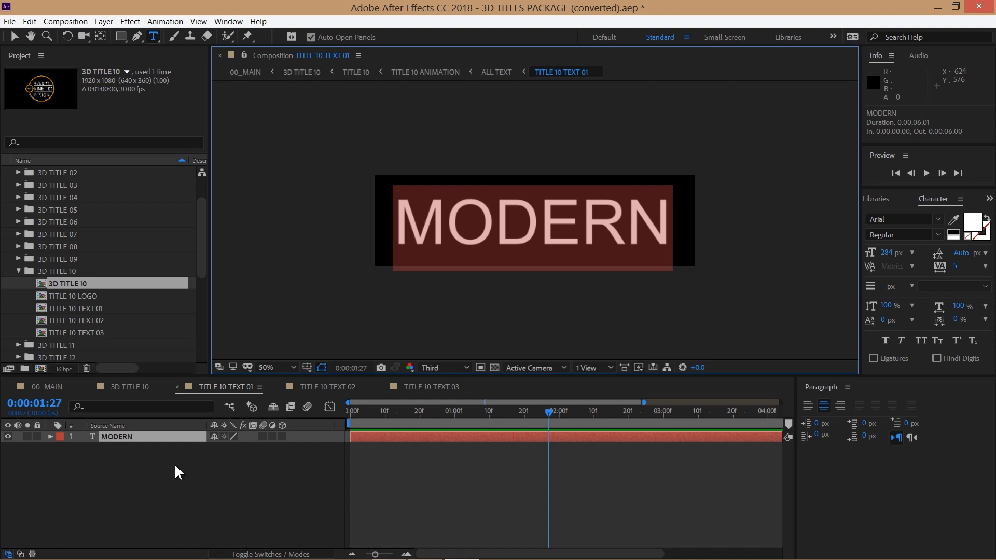
pyautogui.write('your')
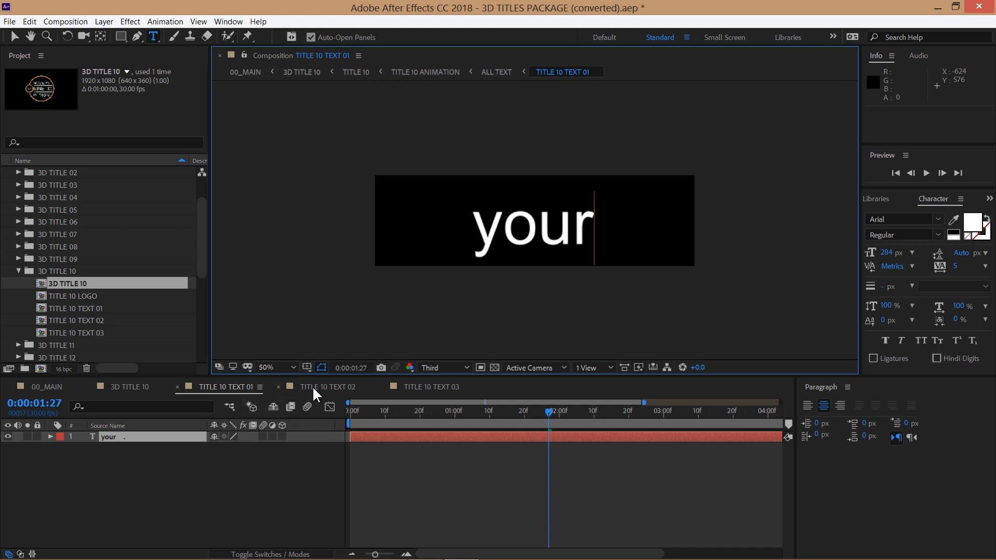
pyautogui.click(918, 338)
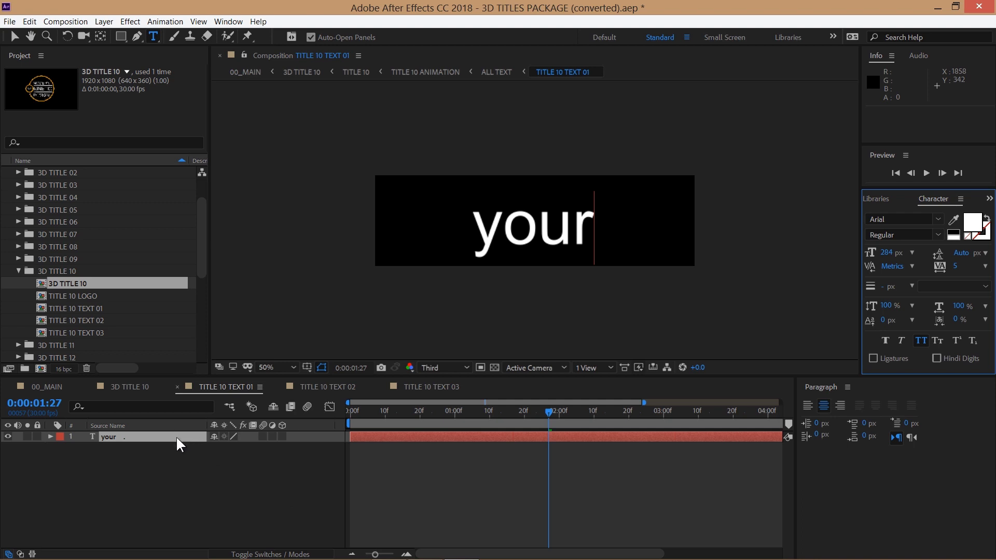
pyautogui.click(176, 435)
pyautogui.click(920, 342)
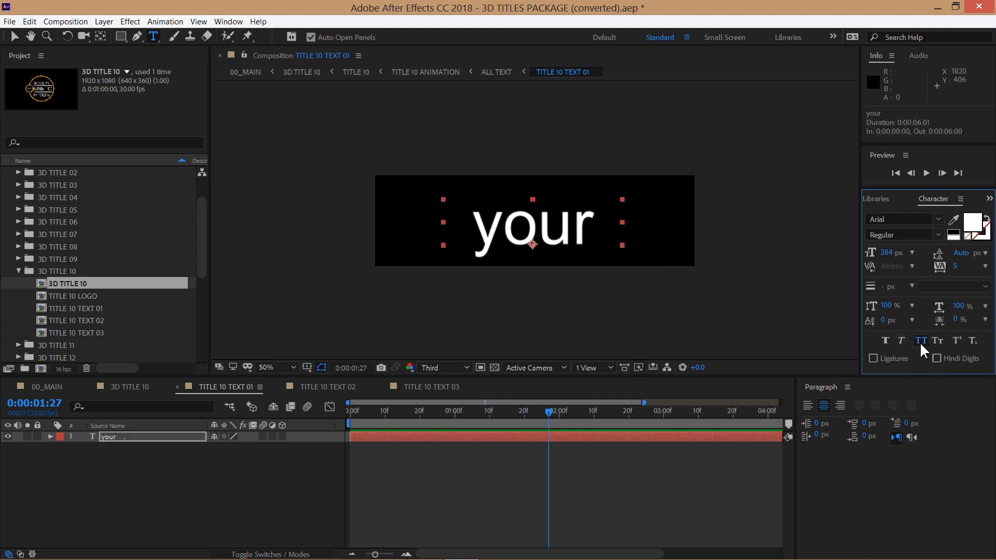
# Step: In TITLE 10 TEXT 02, replace KINETIC with 'text', keeping All Caps on
pyautogui.click(344, 388)
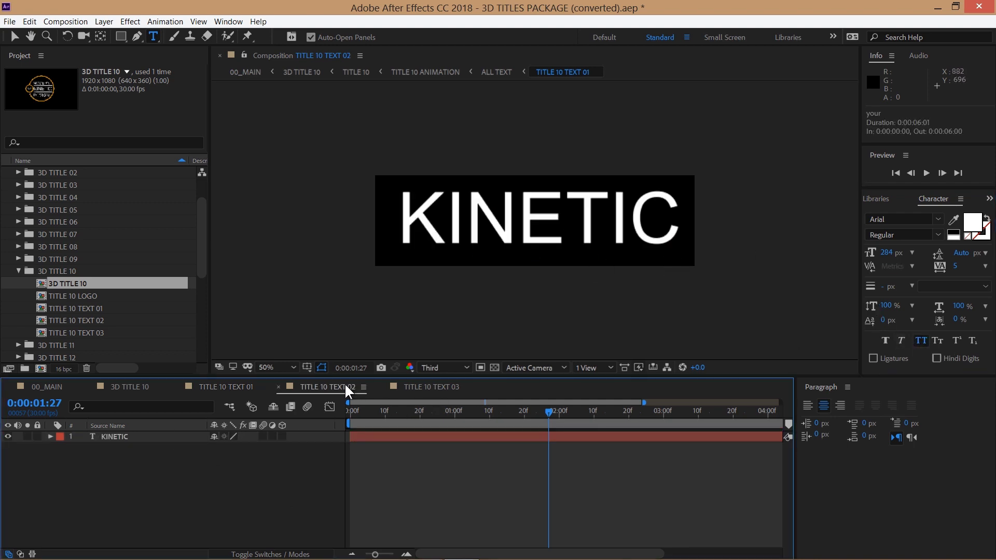
pyautogui.click(196, 439)
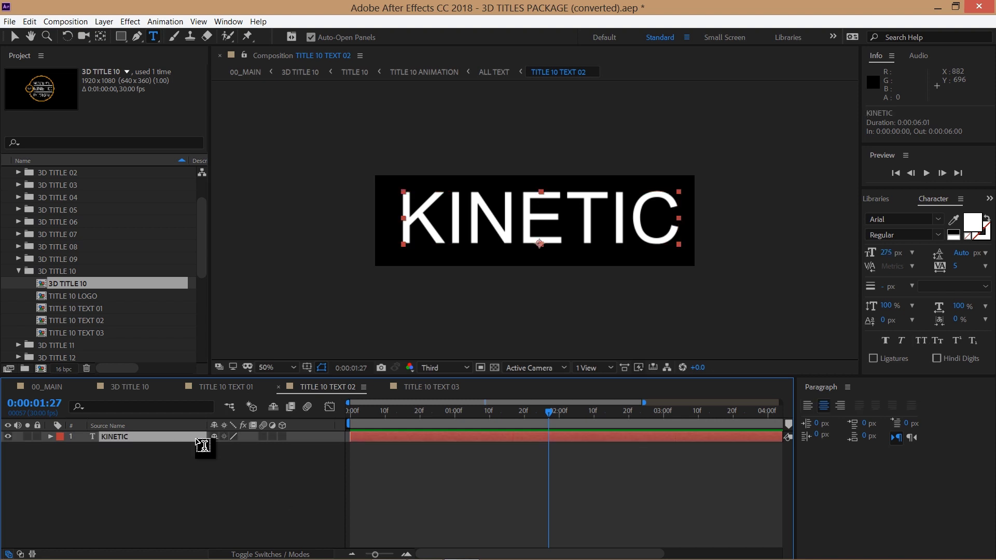
pyautogui.click(919, 337)
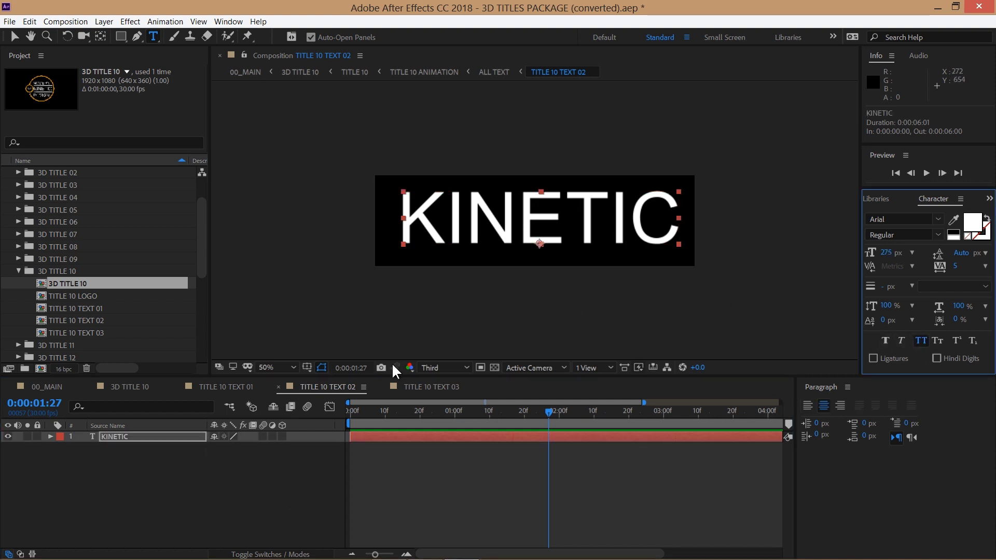
pyautogui.doubleClick(174, 437)
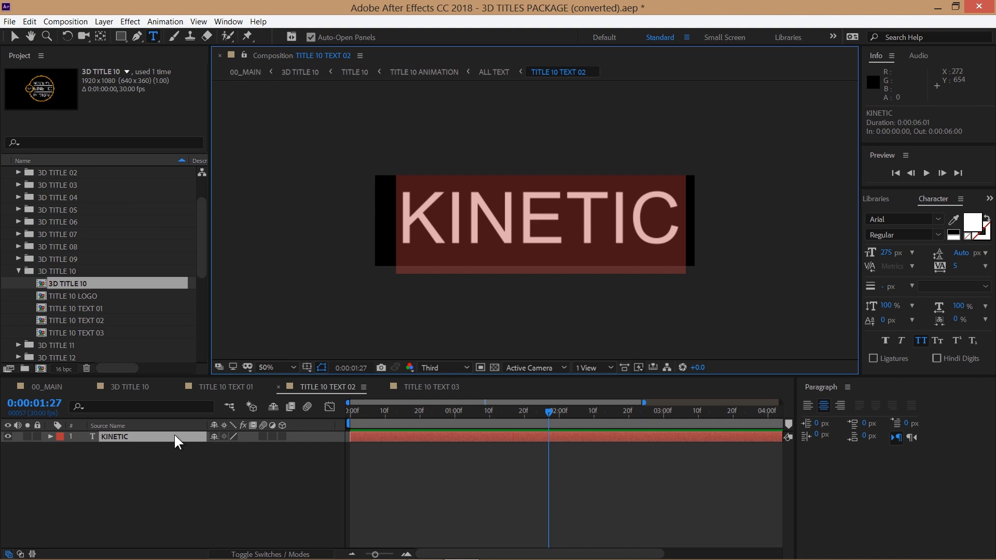
pyautogui.write('text')
pyautogui.click(183, 486)
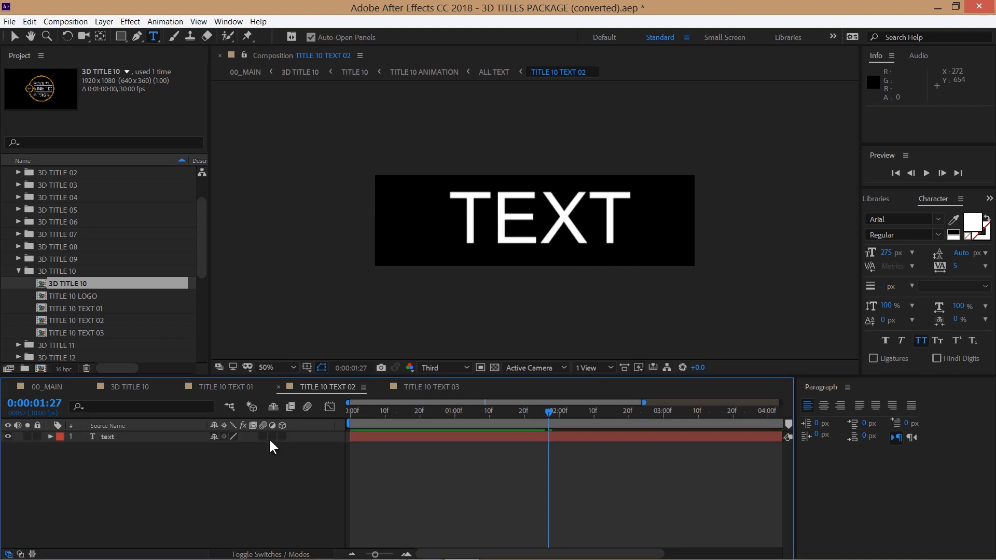
# Step: In TITLE 10 TEXT 03, replace DESIGN with 'here', keeping All Caps on
pyautogui.click(412, 385)
pyautogui.click(183, 436)
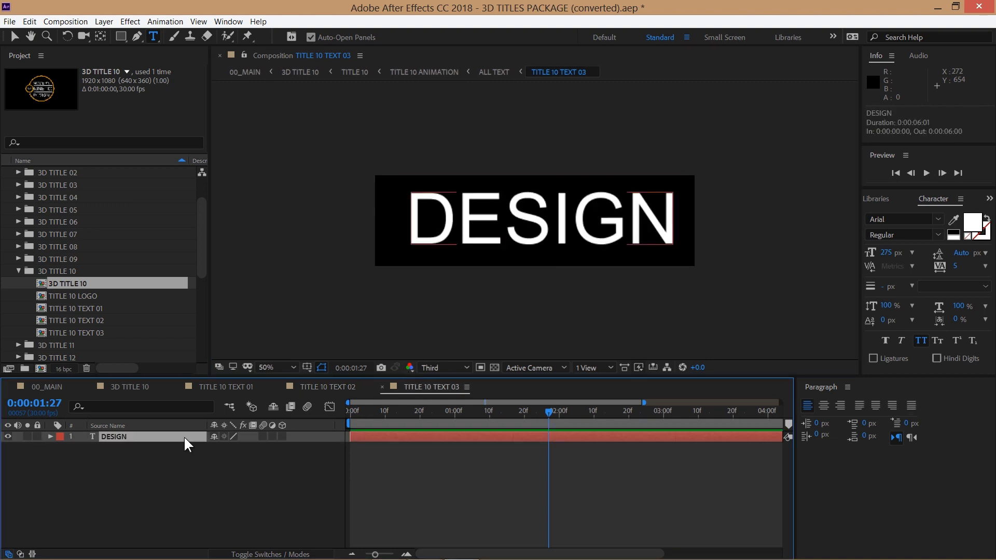
pyautogui.click(916, 340)
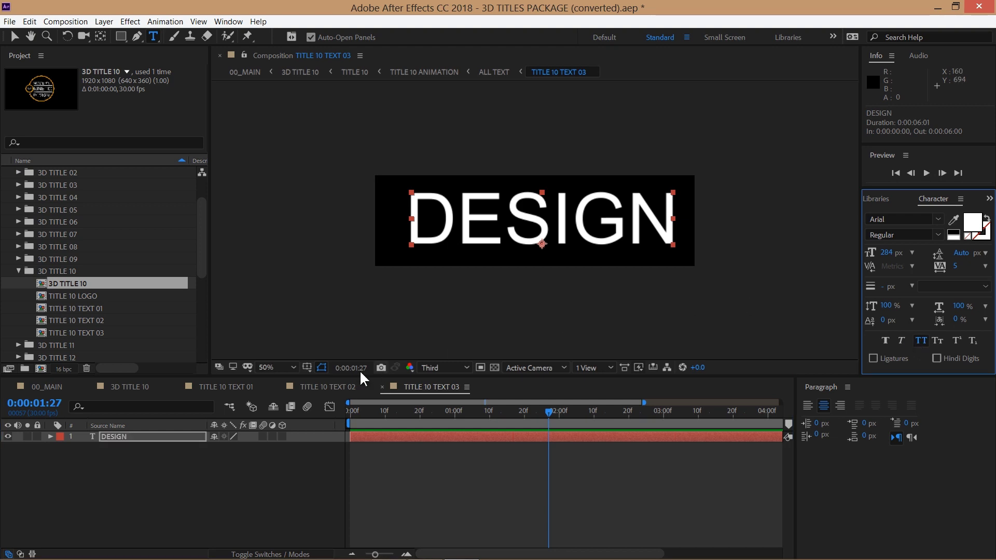
pyautogui.doubleClick(157, 436)
pyautogui.write('here')
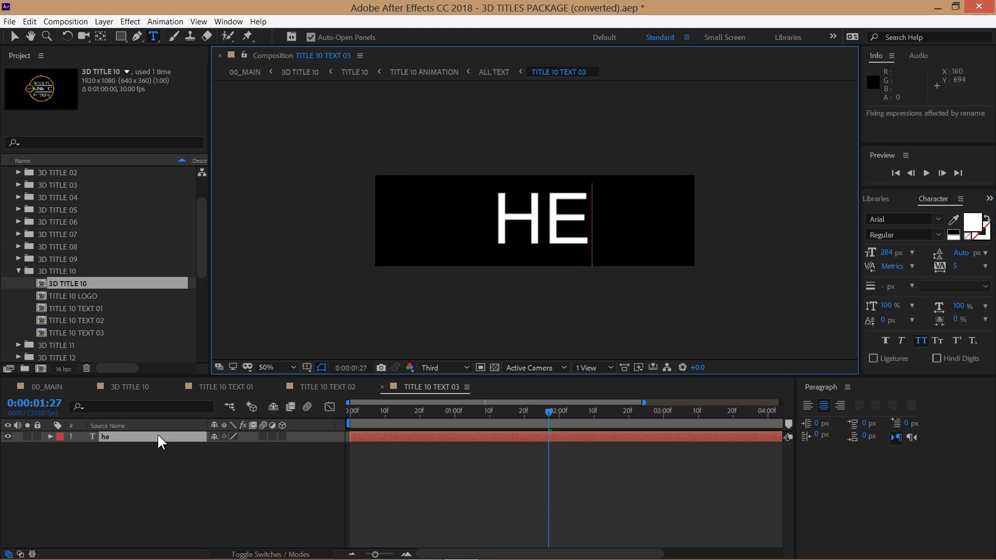
# Step: Show the 3D TITLE 10 composition reading YOUR TEXT HERE and scroll the Project panel to YOUR LOGO
pyautogui.click(138, 390)
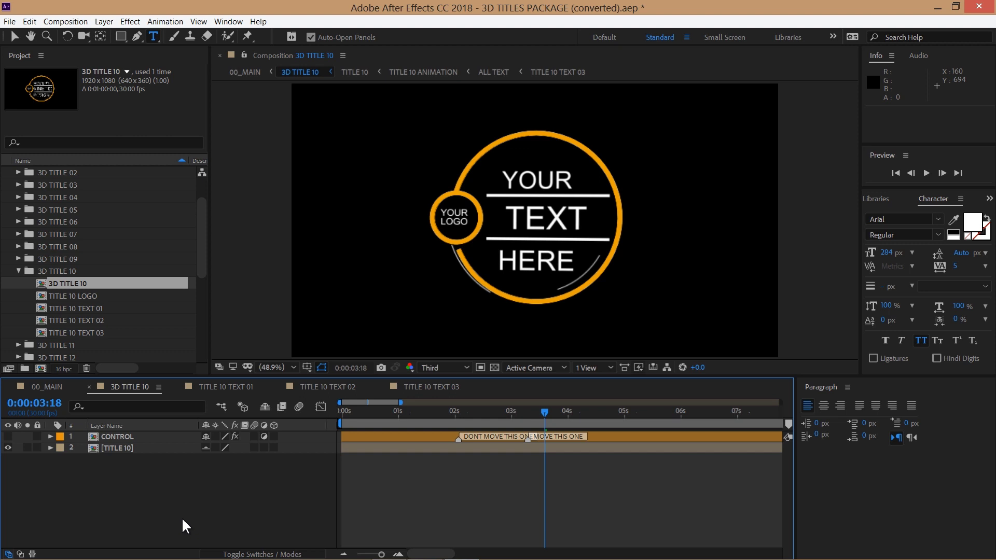
pyautogui.moveTo(198, 250); pyautogui.dragTo(196, 334)
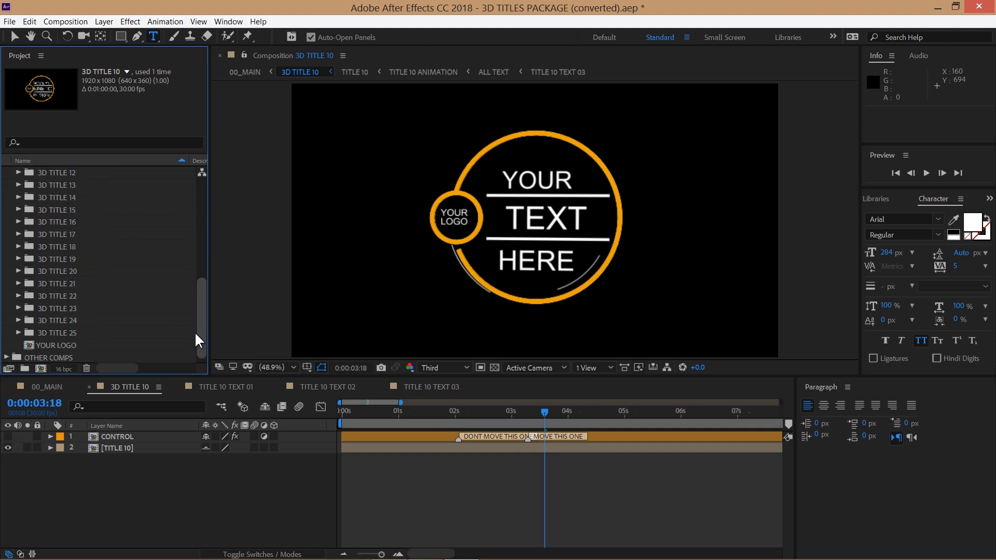
# Step: Open the YOUR LOGO composition, collapse the 00_YOU CHANGE folder and start a File import
pyautogui.doubleClick(78, 347)
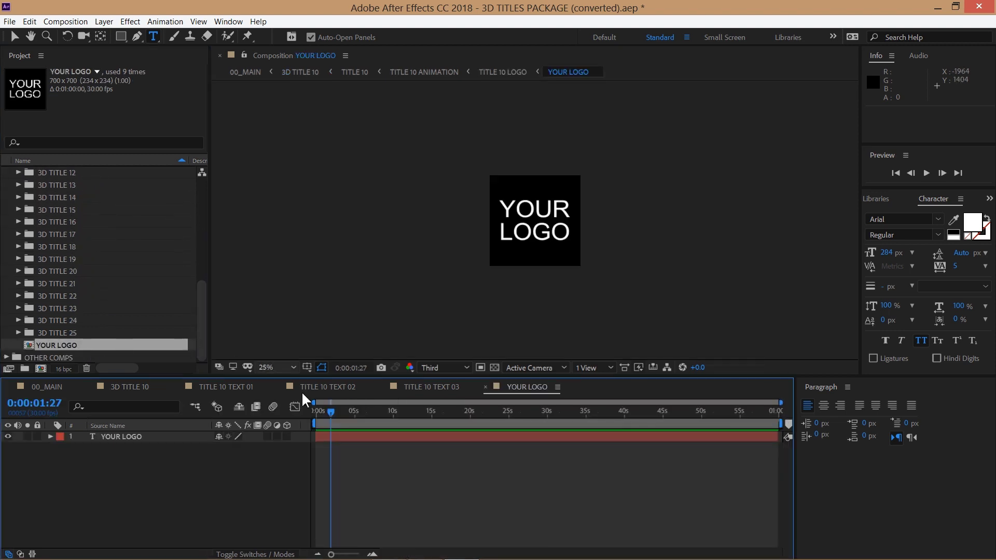
pyautogui.moveTo(204, 301); pyautogui.dragTo(203, 188)
pyautogui.click(7, 185)
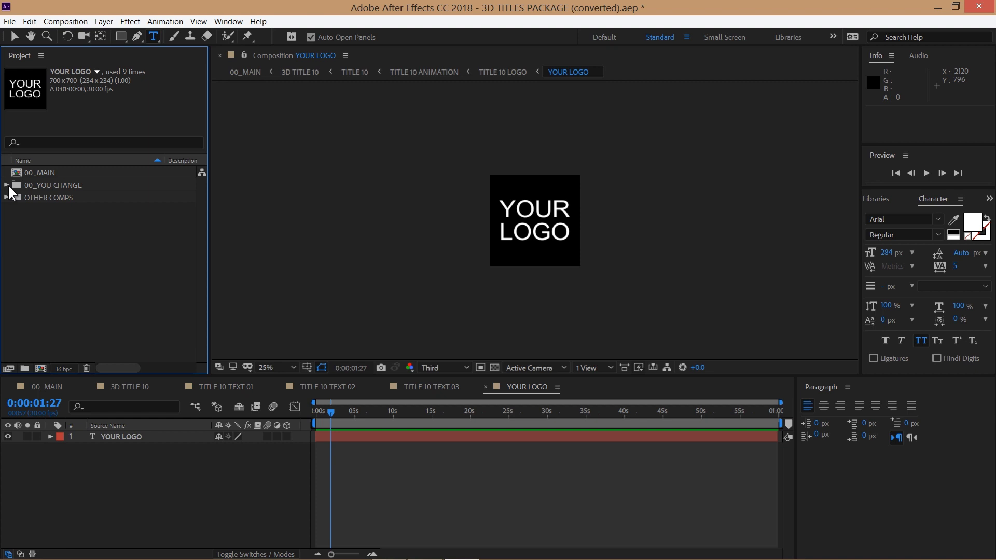
pyautogui.click(39, 248)
pyautogui.click(9, 22)
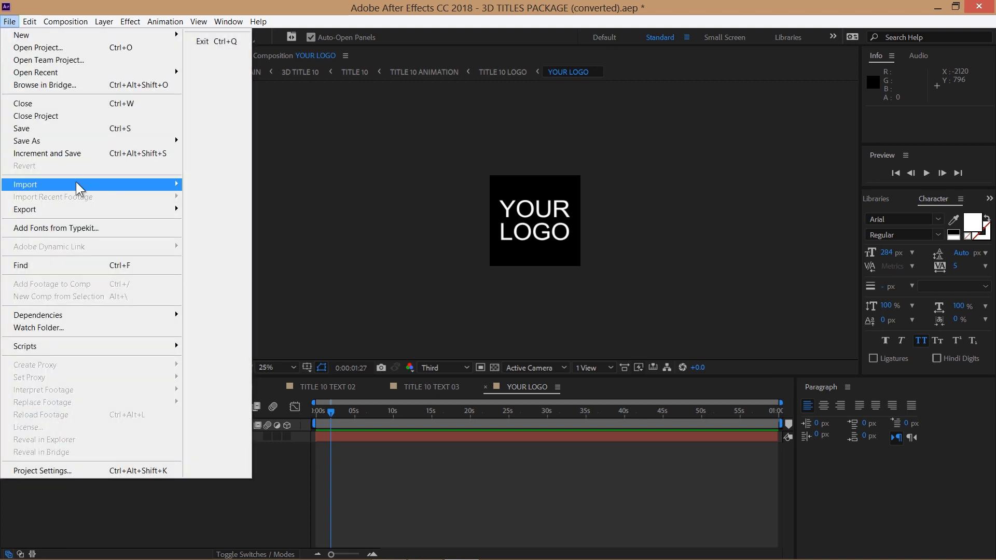
# Step: Import bluefx logo.png from the Demo folder, then switch to the Selection tool (V)
pyautogui.moveTo(78, 184)
pyautogui.click(193, 185)
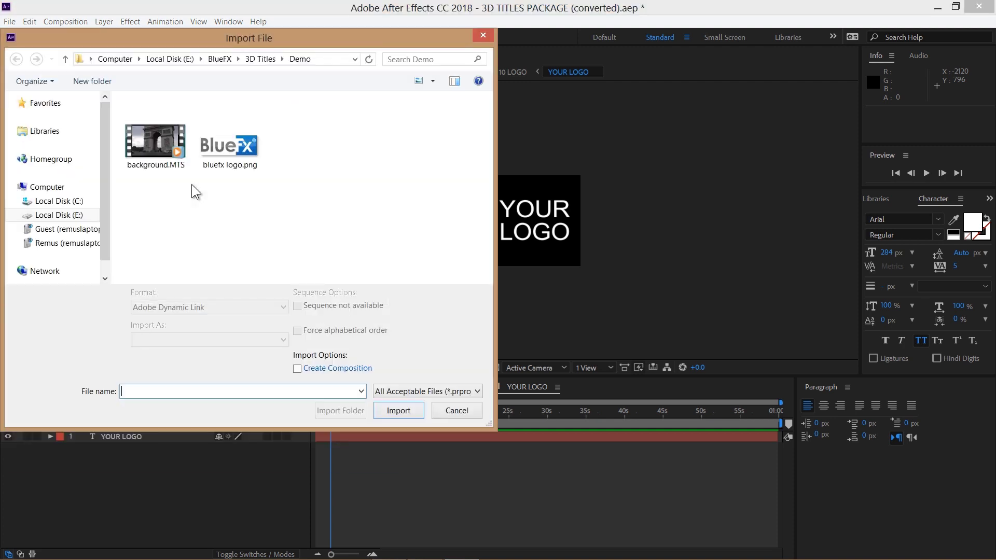
pyautogui.doubleClick(215, 162)
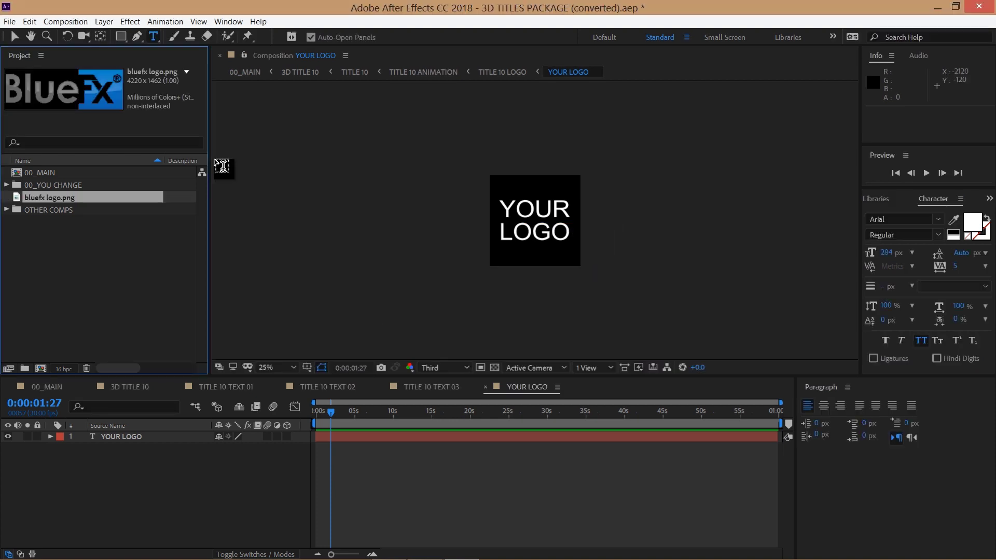
pyautogui.press('v')
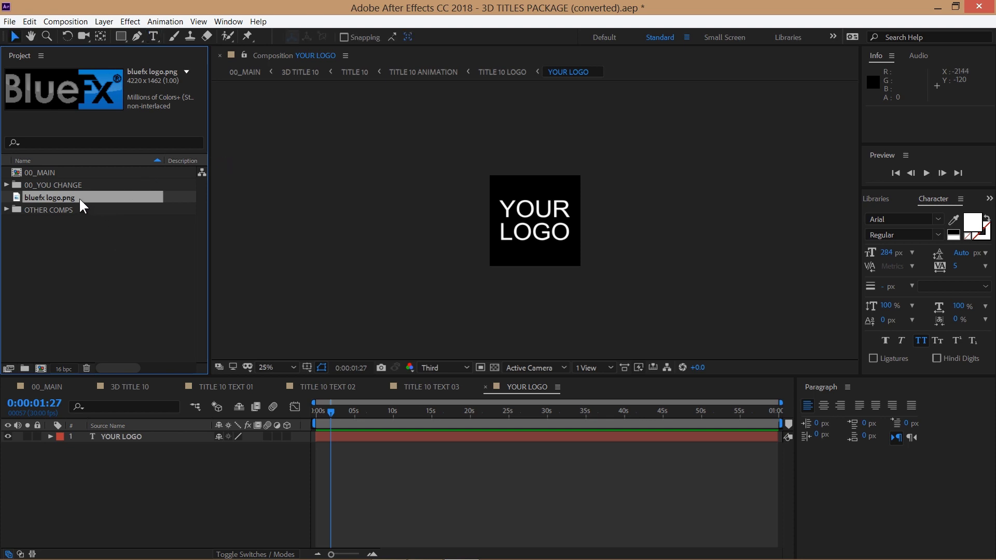
# Step: Add bluefx logo.png as a layer in YOUR LOGO and hide the placeholder text layer
pyautogui.moveTo(79, 197); pyautogui.dragTo(104, 436)
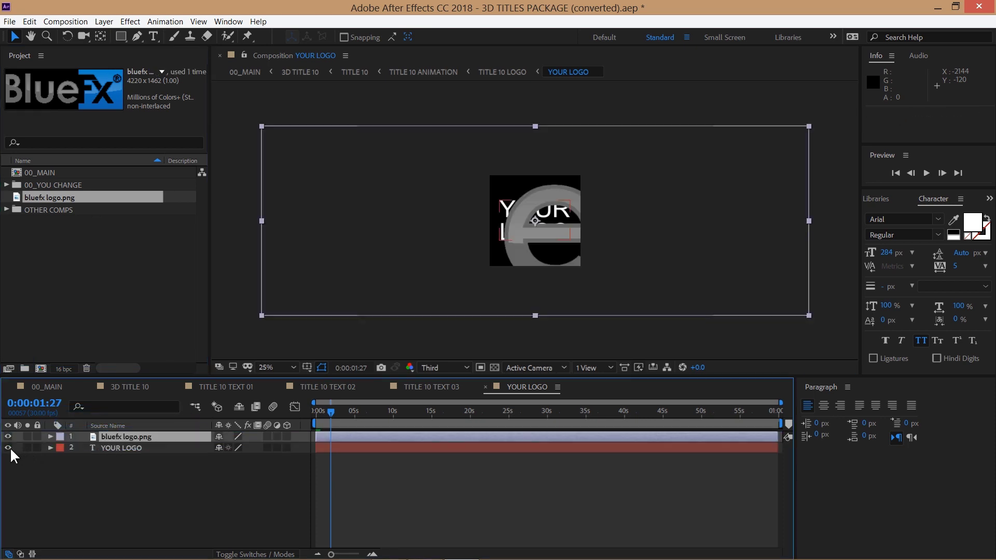
pyautogui.click(8, 448)
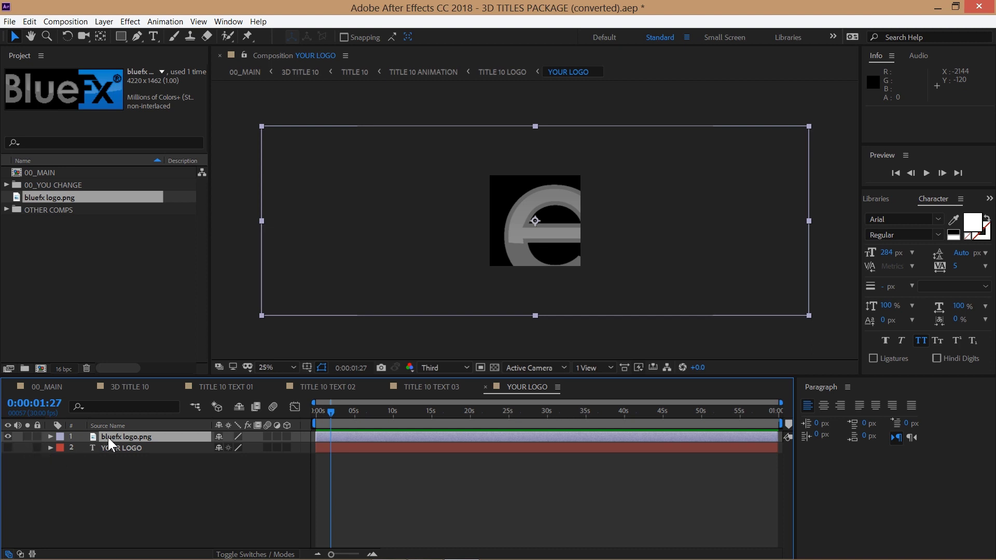
pyautogui.press('s')
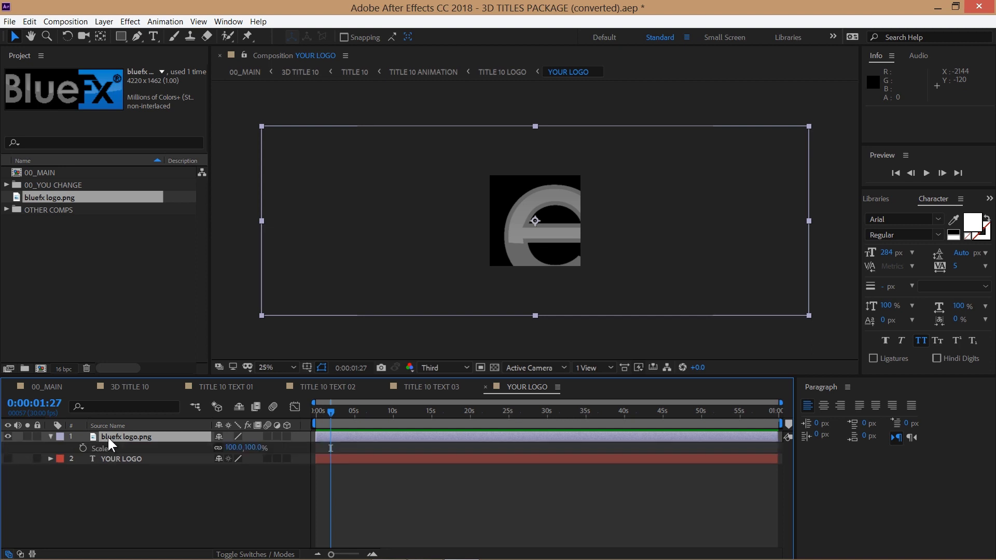
# Step: Scale the logo layer down to 12%
pyautogui.click(228, 448)
pyautogui.write('20')
pyautogui.press('Return')
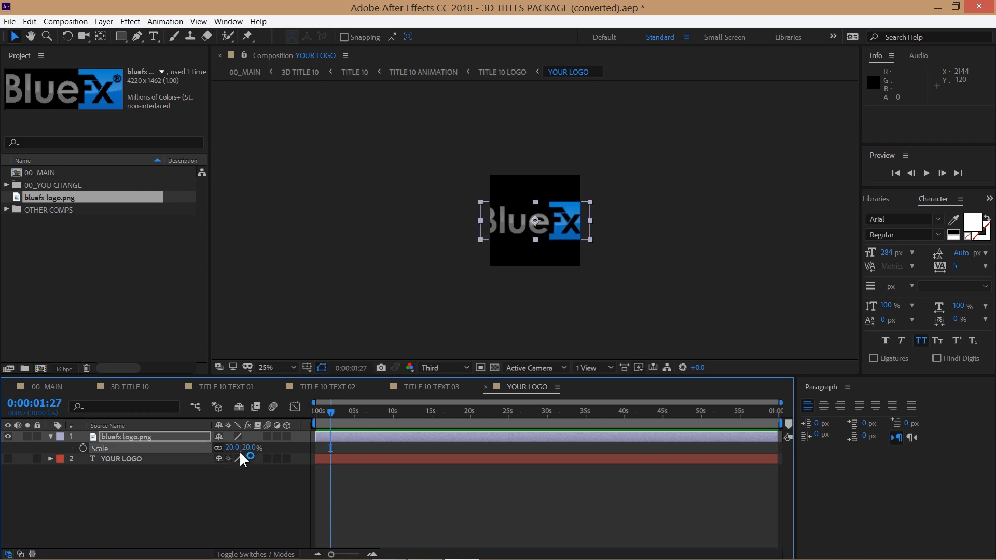
pyautogui.click(245, 450)
pyautogui.press('Return')
pyautogui.click(249, 447)
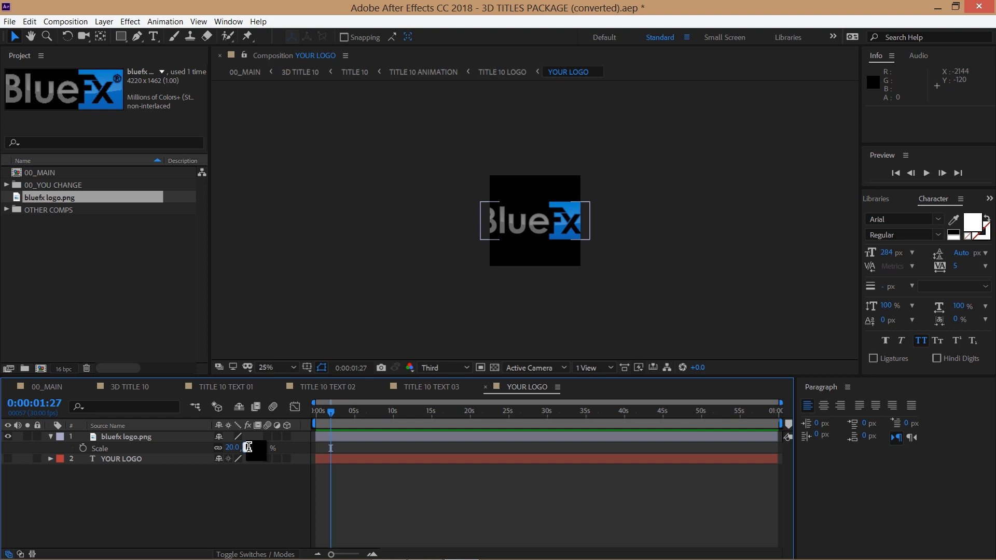
pyautogui.write('12')
pyautogui.press('Return')
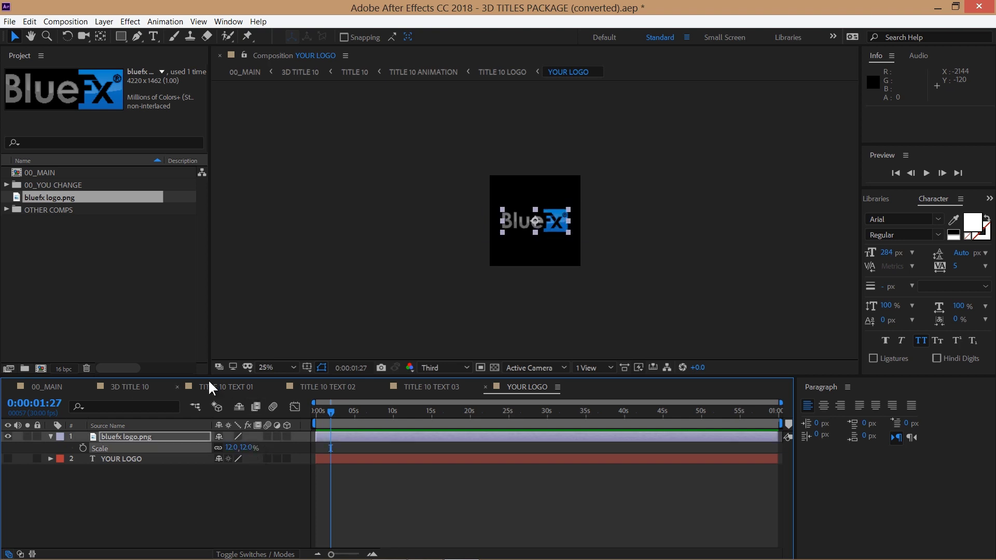
pyautogui.click(148, 390)
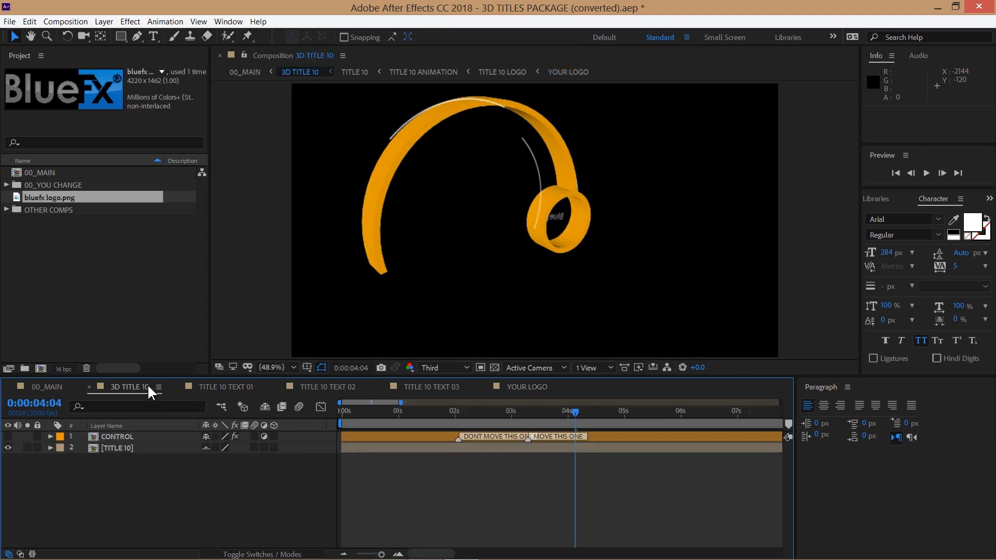
# Step: Move the current-time indicator to 0:00:02:25, where the full circle title shows
pyautogui.click(501, 416)
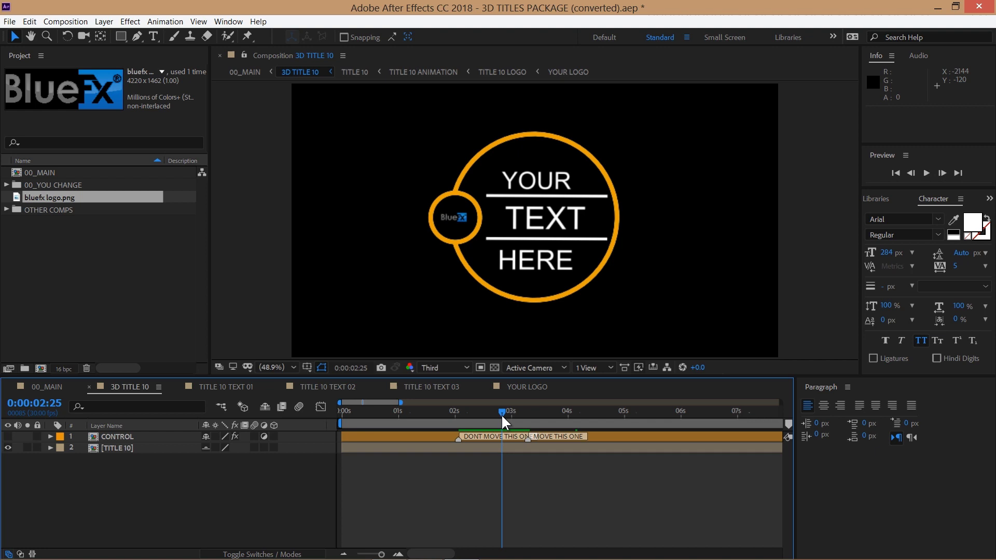
# Step: In the CONTROL layer's Effect Controls, set SIZE to 101 and POSITION to 960, 555
pyautogui.click(175, 438)
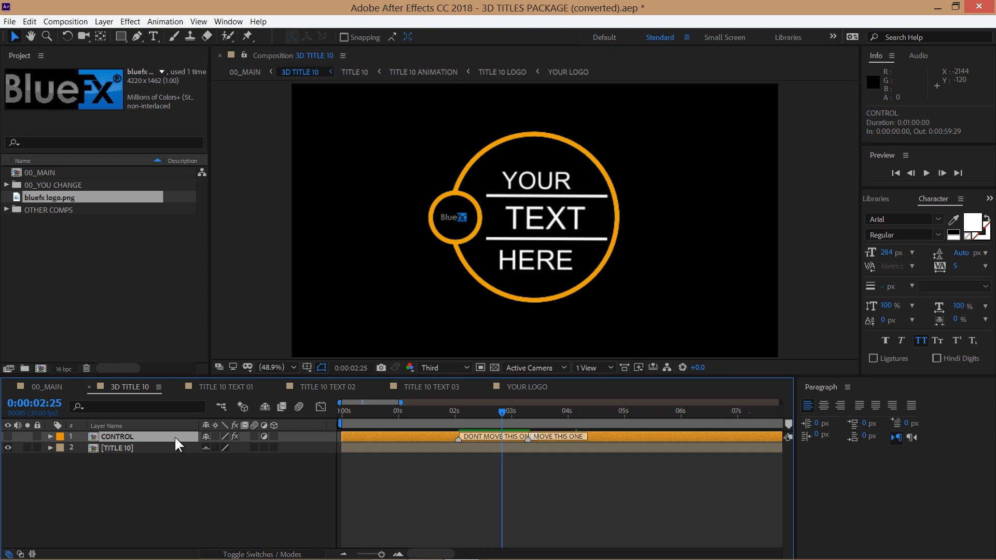
pyautogui.press('F3')
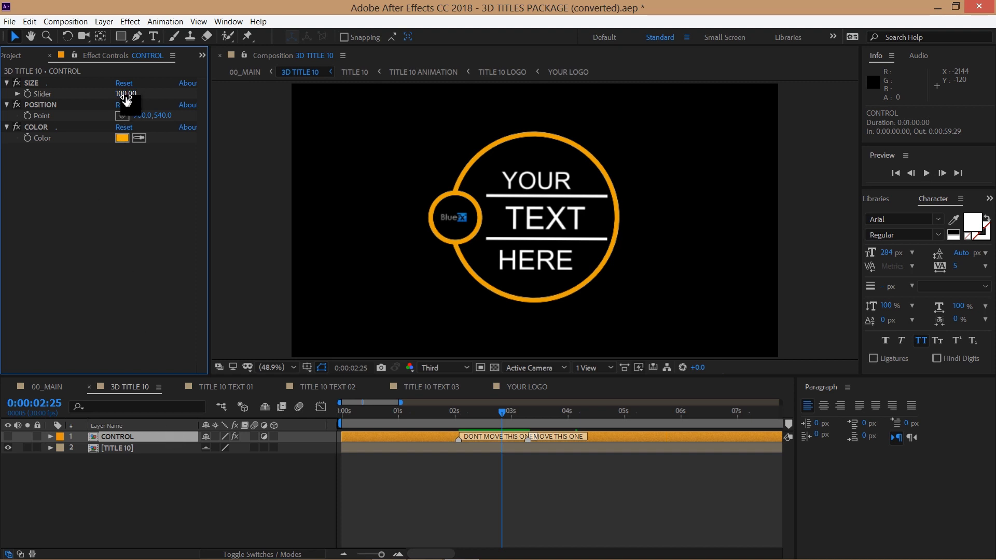
pyautogui.moveTo(118, 95); pyautogui.dragTo(165, 115)
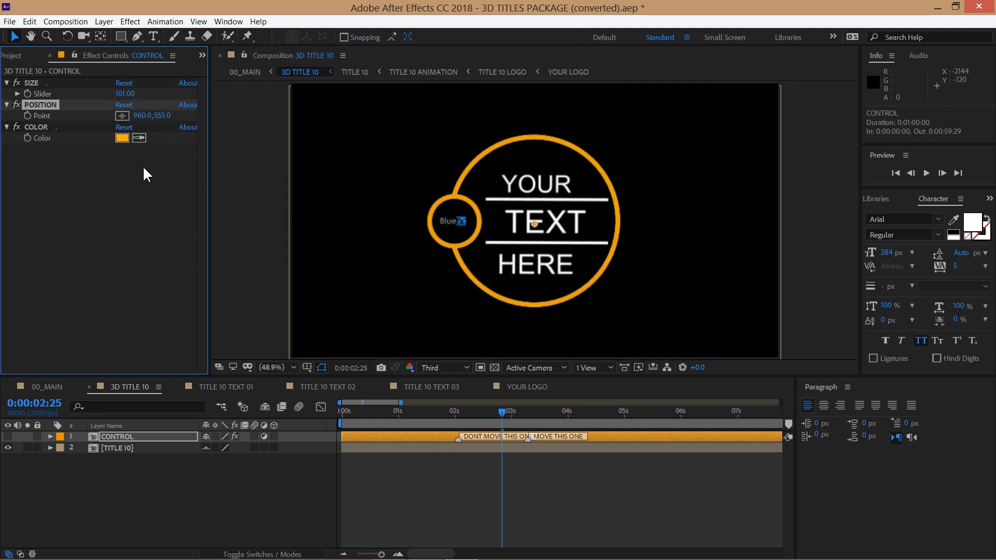
# Step: Change the CONTROL layer's COLOR from orange to red FF0000
pyautogui.click(123, 140)
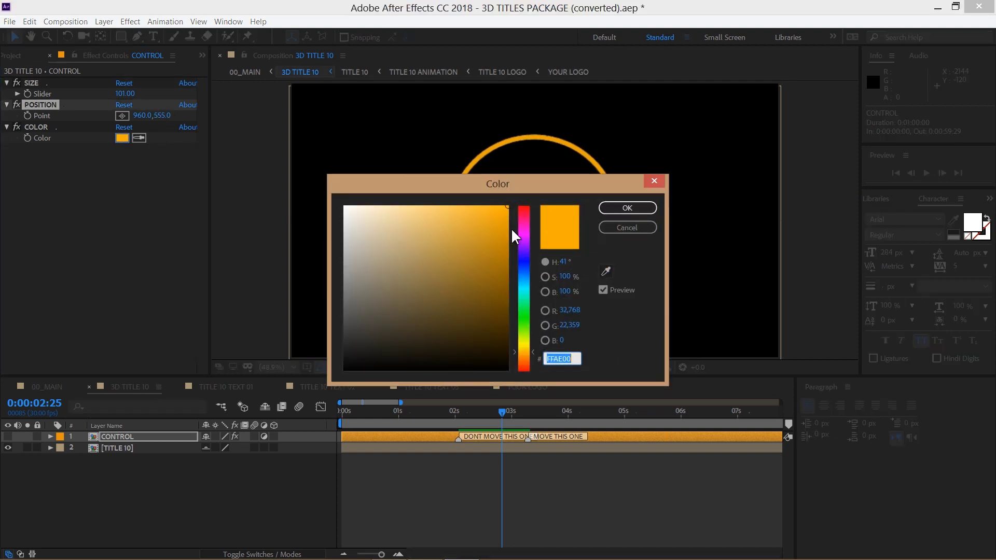
pyautogui.moveTo(522, 215); pyautogui.dragTo(527, 200)
pyautogui.click(605, 207)
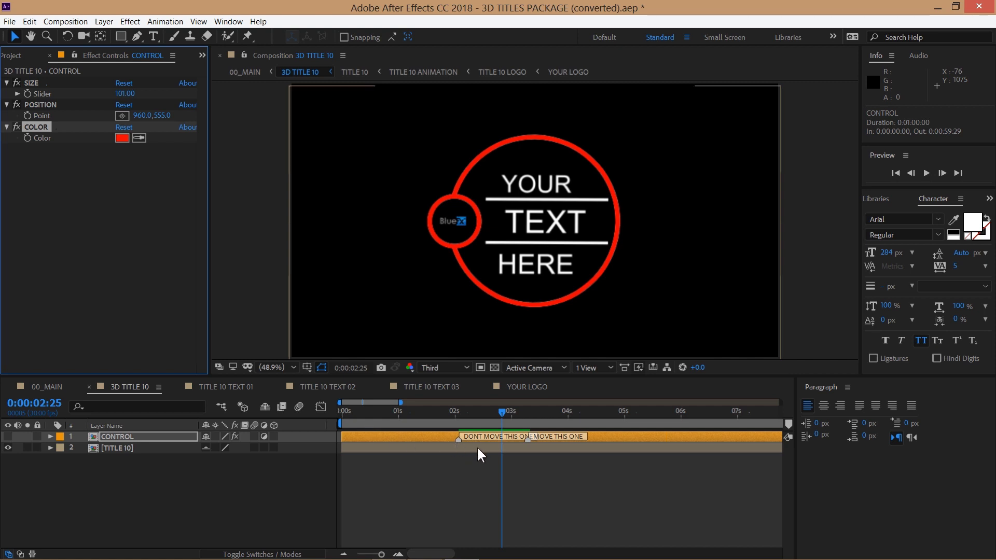
# Step: Move the MOVE THIS ONE marker to 0:00:05:14 and queue 3D TITLE 10 in Media Encoder
pyautogui.click(578, 419)
pyautogui.moveTo(535, 437)
pyautogui.mouseDown()
pyautogui.moveTo(573, 462)
pyautogui.moveTo(625, 451)
pyautogui.moveTo(651, 431)
pyautogui.mouseUp()
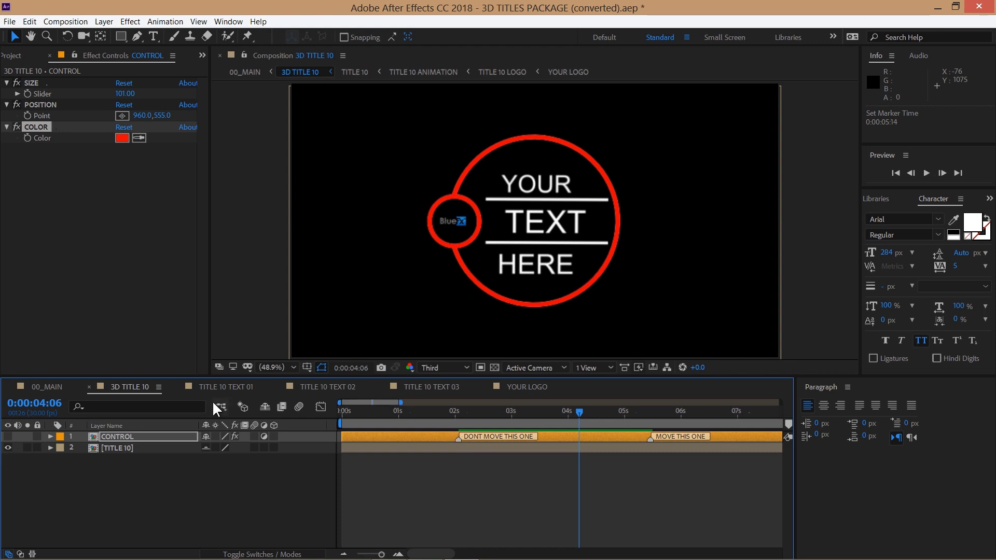
pyautogui.click(59, 20)
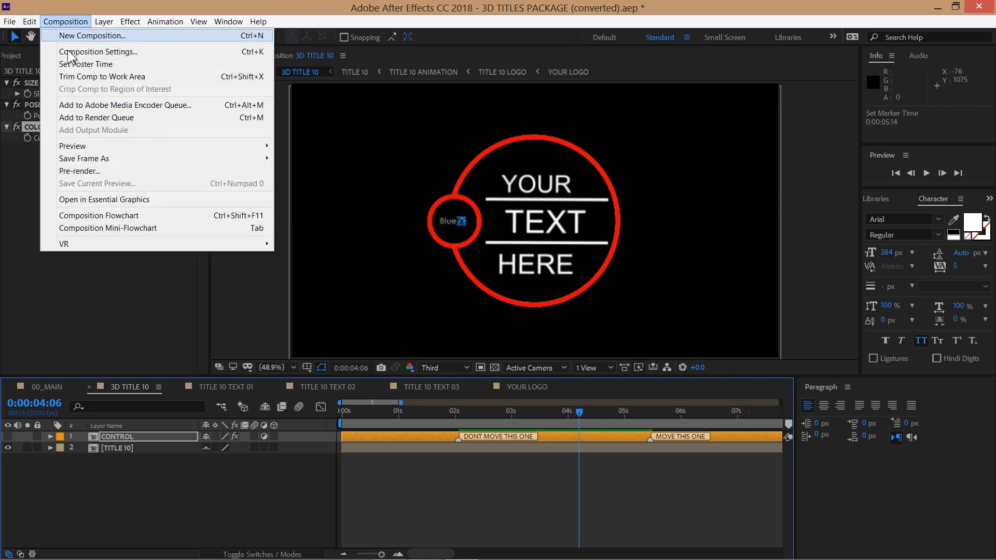
pyautogui.click(90, 104)
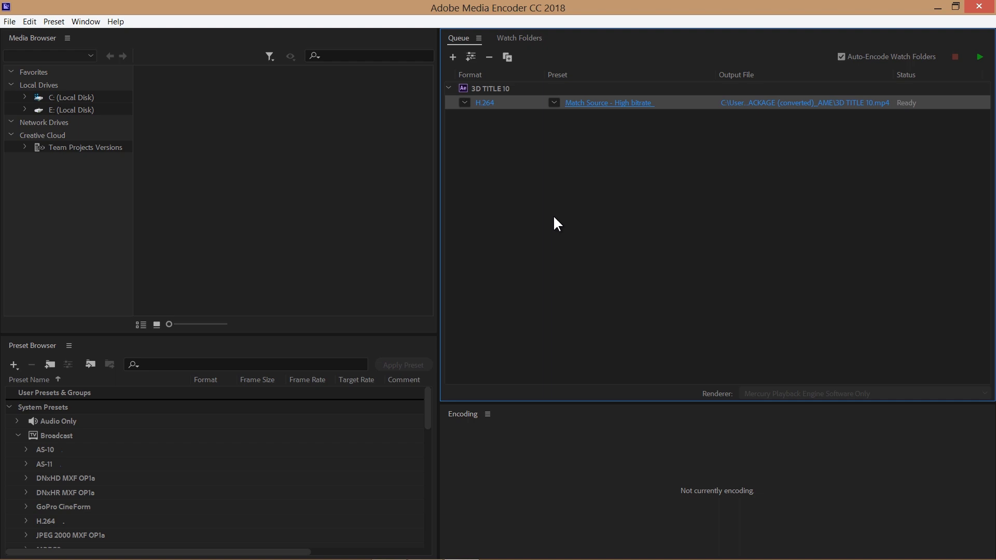